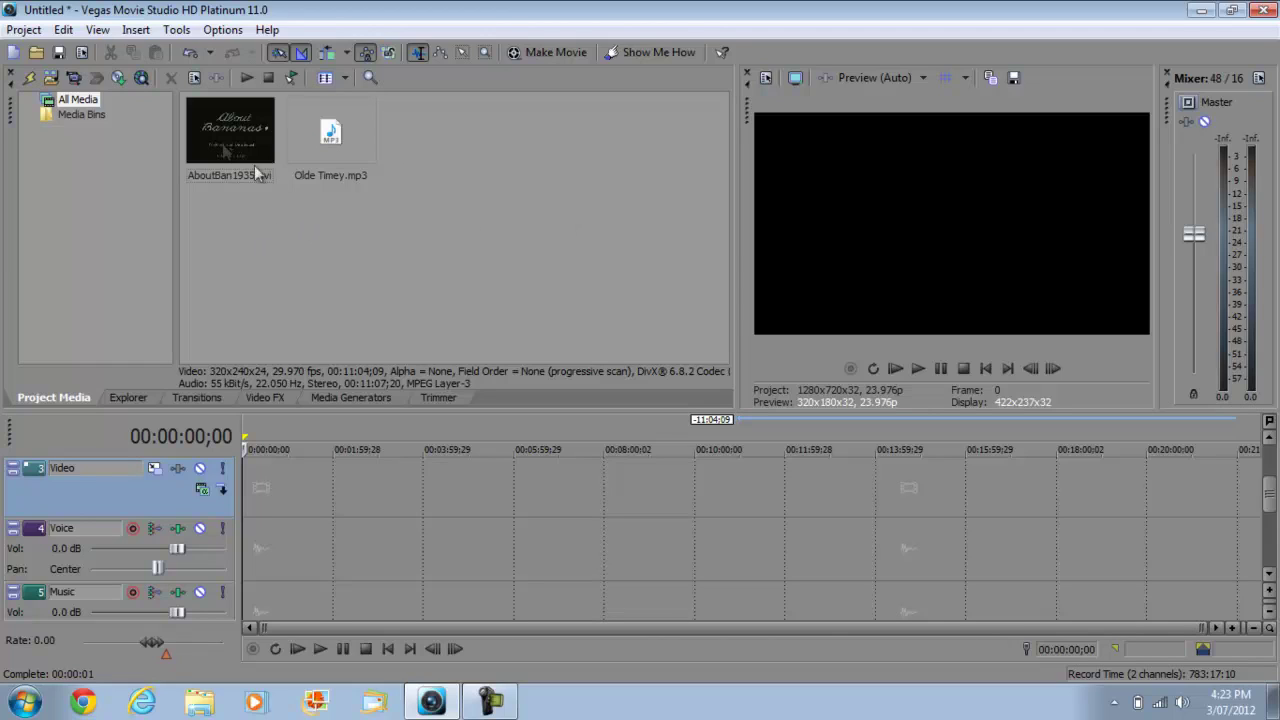
- Drag AboutBan1935.avi from Project Media to the start of the timeline
{"action": "mouse_move", "coordinate": [230, 135]}
{"action": "left_mouse_down"}
{"action": "mouse_move", "coordinate": [281, 530]}
{"action": "mouse_move", "coordinate": [255, 555]}
{"action": "mouse_move", "coordinate": [242, 493]}
{"action": "left_mouse_up"}
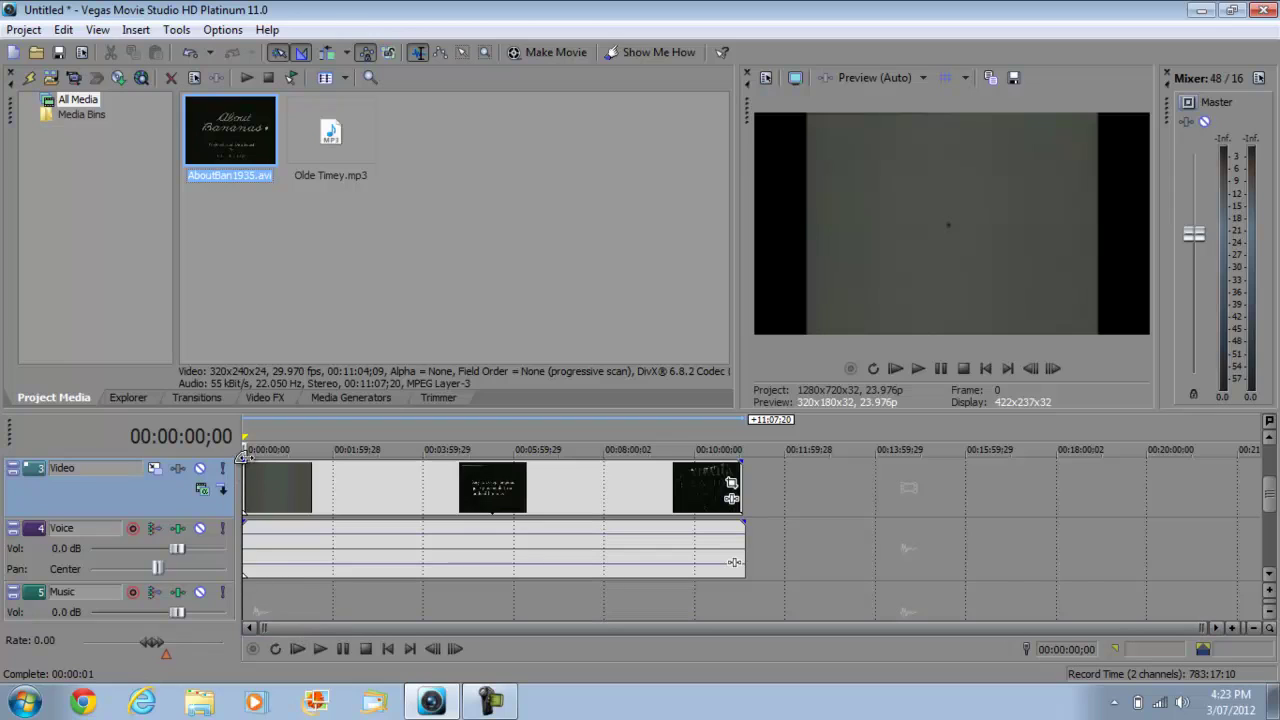
{"action": "scroll", "coordinate": [246, 486], "scroll_direction": "up", "scroll_amount": 2}
{"action": "scroll", "coordinate": [246, 486], "scroll_direction": "up", "scroll_amount": 3}
{"action": "scroll", "coordinate": [246, 486], "scroll_direction": "up", "scroll_amount": 2}
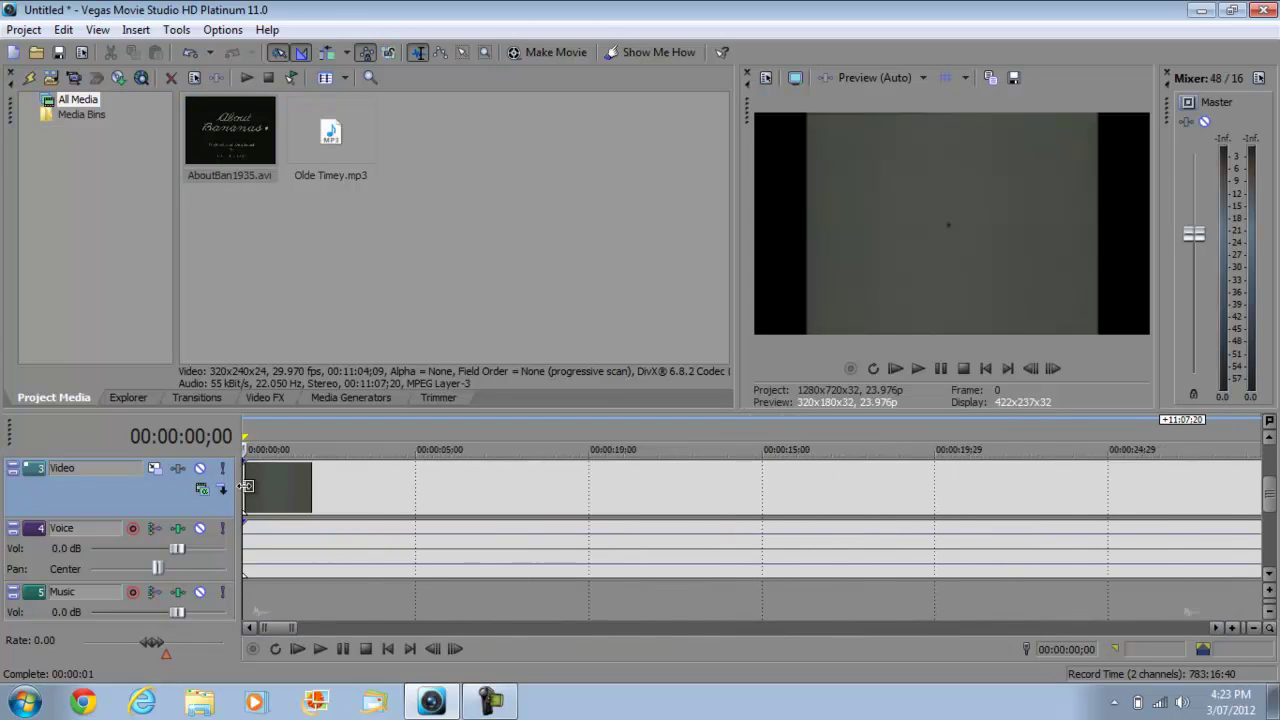
{"action": "scroll", "coordinate": [246, 486], "scroll_direction": "down", "scroll_amount": 1}
{"action": "scroll", "coordinate": [246, 486], "scroll_direction": "down", "scroll_amount": 1}
{"action": "scroll", "coordinate": [250, 487], "scroll_direction": "down", "scroll_amount": 1}
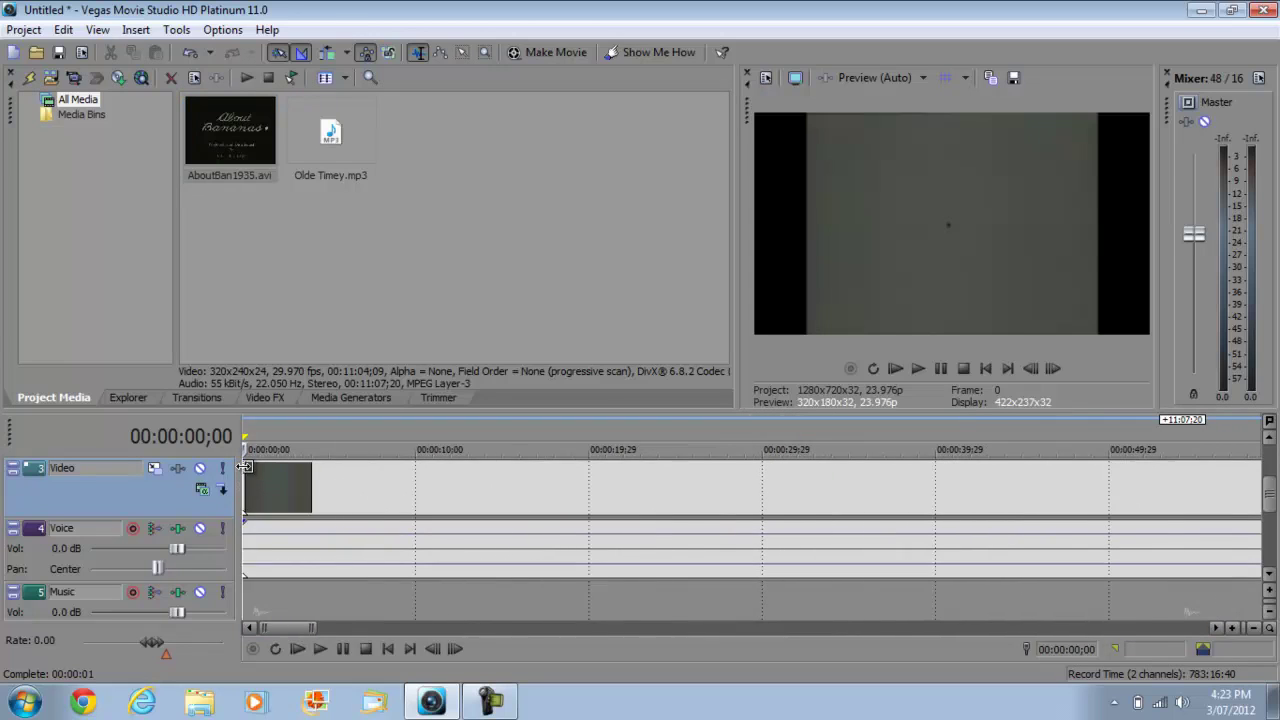
- Give the clip's picture and sound roughly one-second fade-ins, then preview the opening
{"action": "left_click_drag", "start_coordinate": [244, 466], "coordinate": [243, 463]}
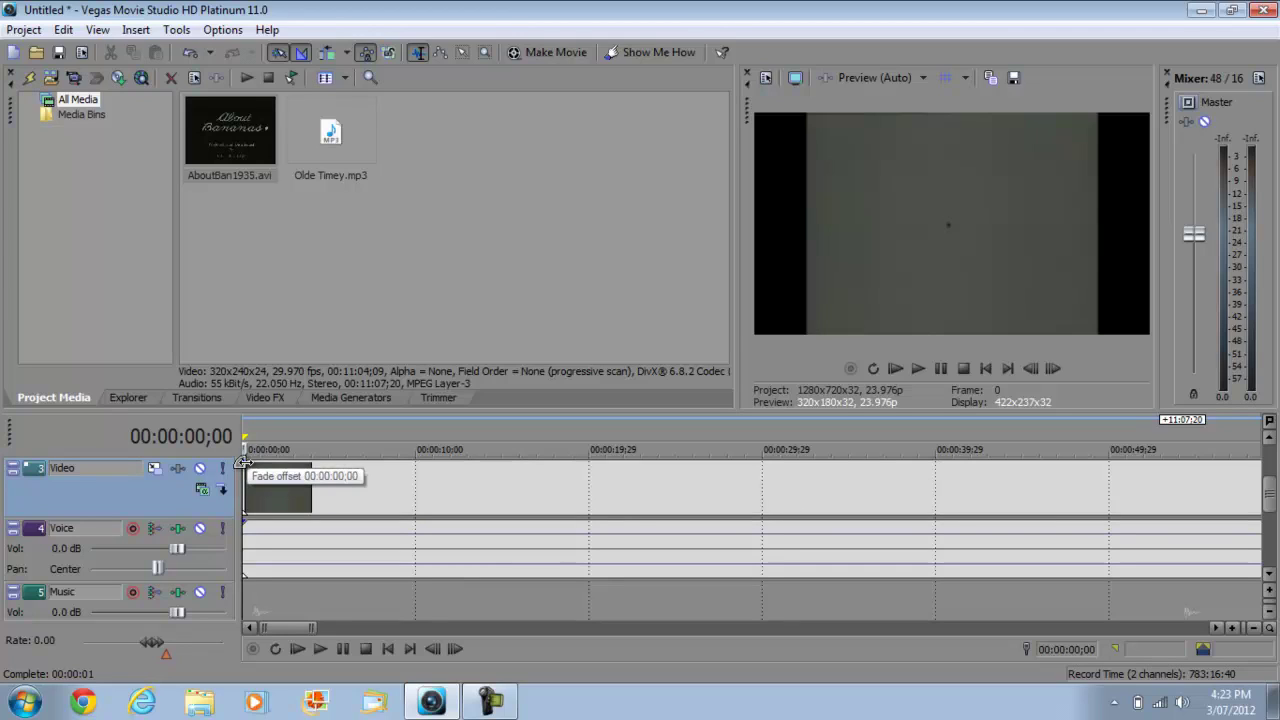
{"action": "mouse_move", "coordinate": [243, 463]}
{"action": "left_mouse_down"}
{"action": "mouse_move", "coordinate": [272, 464]}
{"action": "mouse_move", "coordinate": [261, 468]}
{"action": "left_mouse_up"}
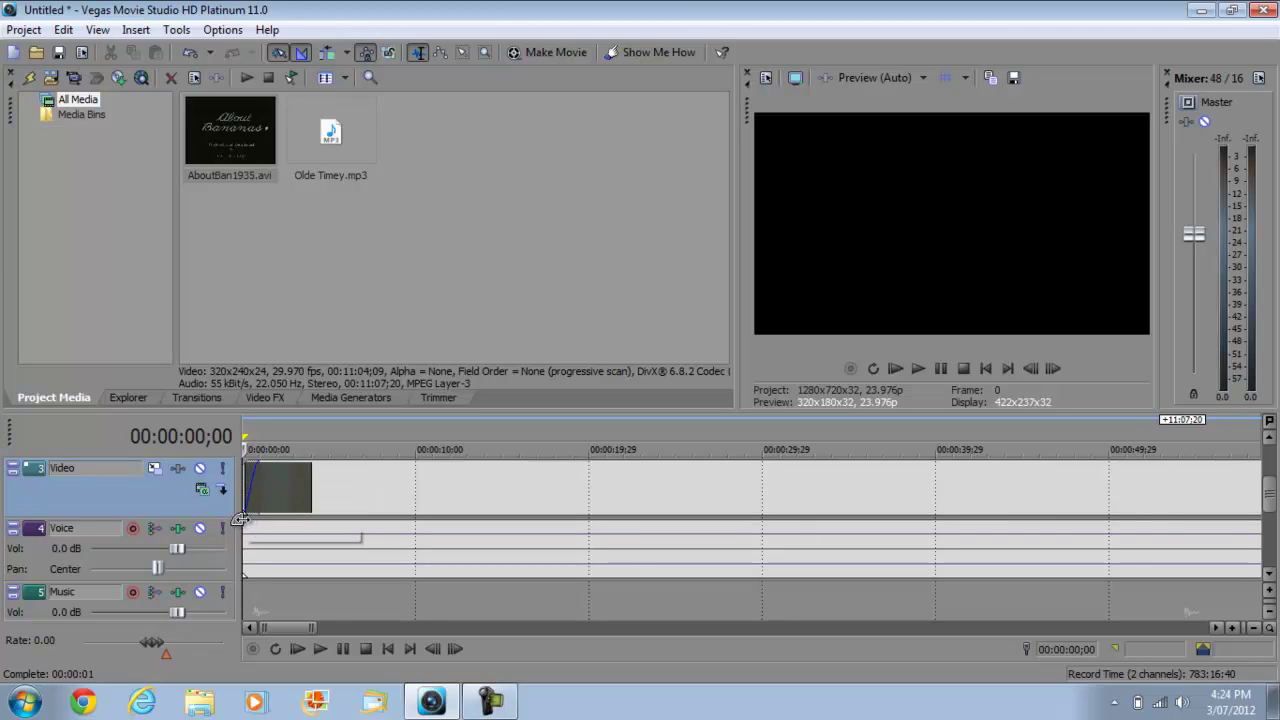
{"action": "left_click_drag", "start_coordinate": [241, 519], "coordinate": [258, 521]}
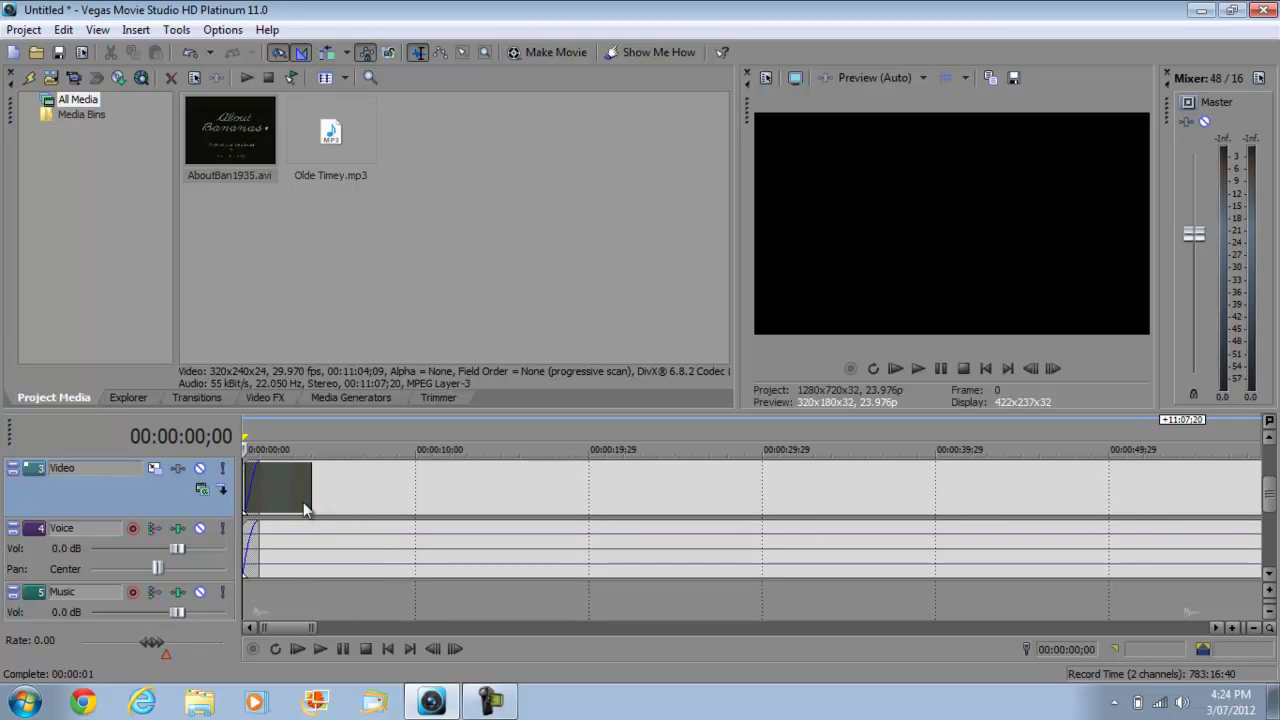
{"action": "left_click", "coordinate": [919, 369]}
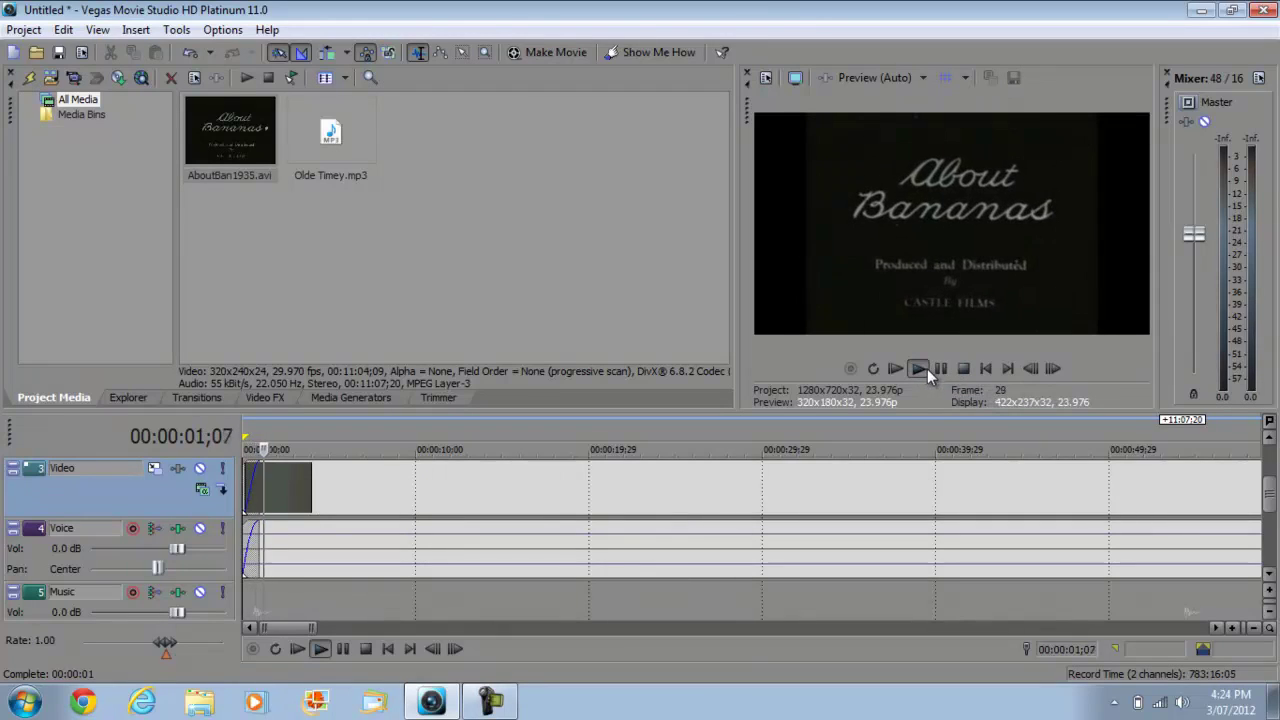
{"action": "key", "text": "Return"}
{"action": "scroll", "coordinate": [350, 606], "scroll_direction": "down", "scroll_amount": 5}
{"action": "scroll", "coordinate": [350, 606], "scroll_direction": "down", "scroll_amount": 5}
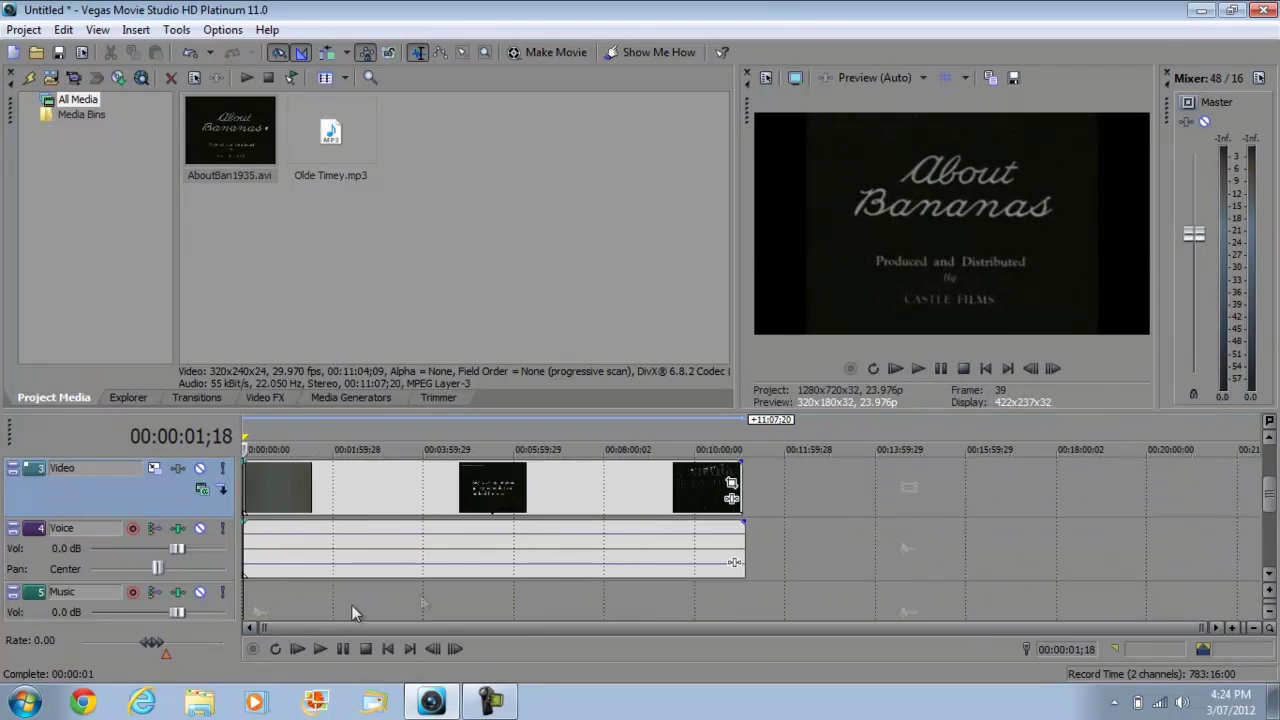
- Fade out the picture at the clip end and delete the sound extending past it
{"action": "left_click", "coordinate": [748, 490]}
{"action": "scroll", "coordinate": [748, 490], "scroll_direction": "up", "scroll_amount": 3}
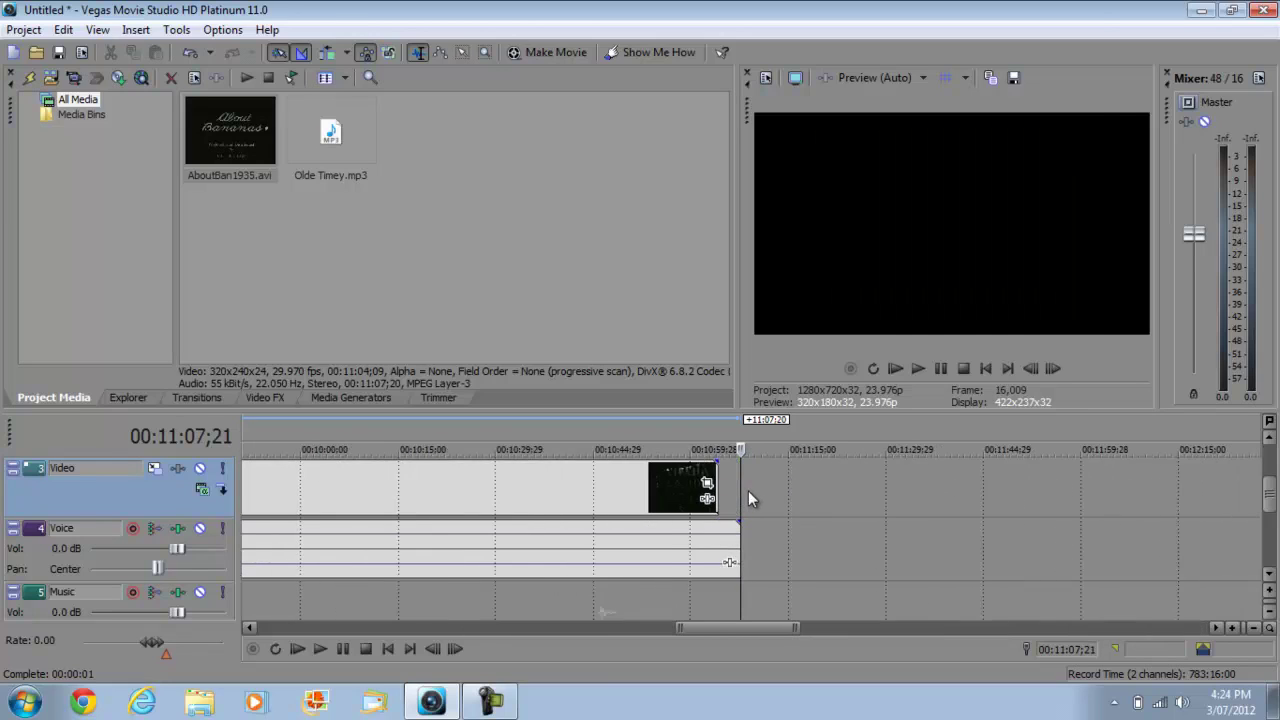
{"action": "scroll", "coordinate": [748, 490], "scroll_direction": "up", "scroll_amount": 3}
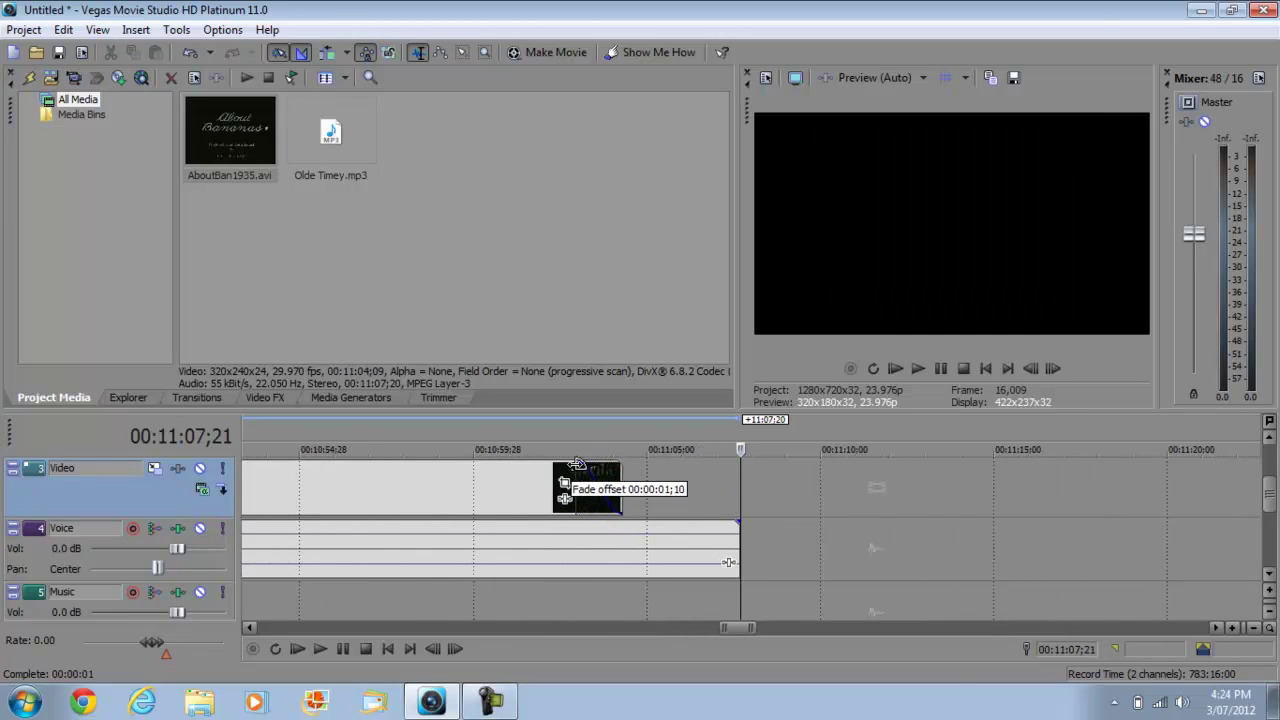
{"action": "left_click_drag", "start_coordinate": [620, 463], "coordinate": [583, 470]}
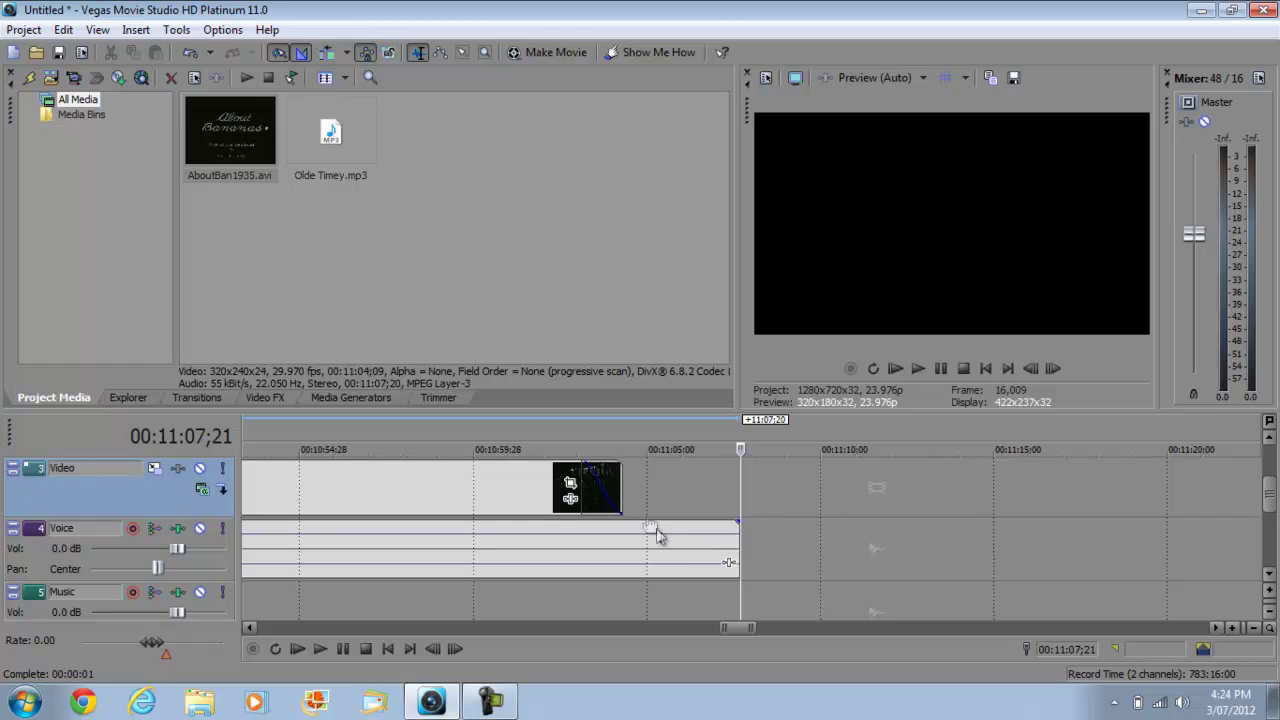
{"action": "left_click", "coordinate": [626, 540]}
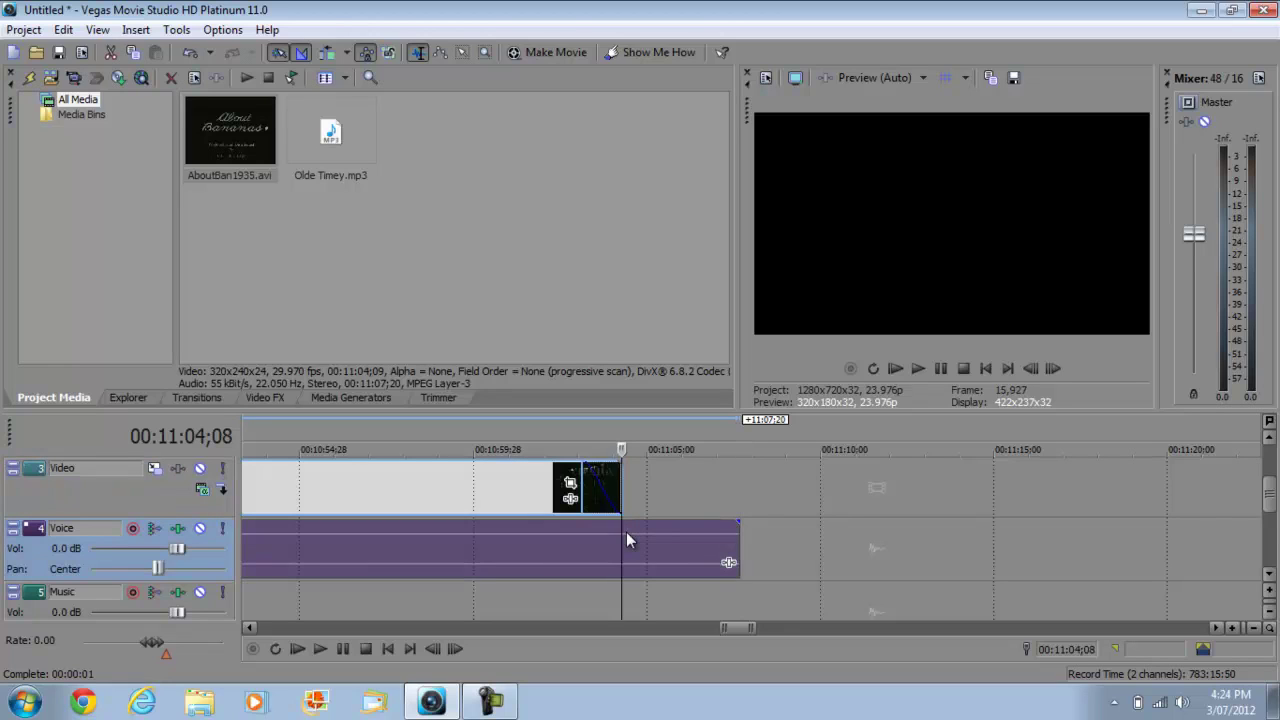
{"action": "key", "text": "s"}
{"action": "left_click", "coordinate": [669, 548]}
{"action": "key", "text": "Delete"}
- Fade out the trimmed sound, preview the ending, and return to the project start
{"action": "left_click", "coordinate": [566, 502]}
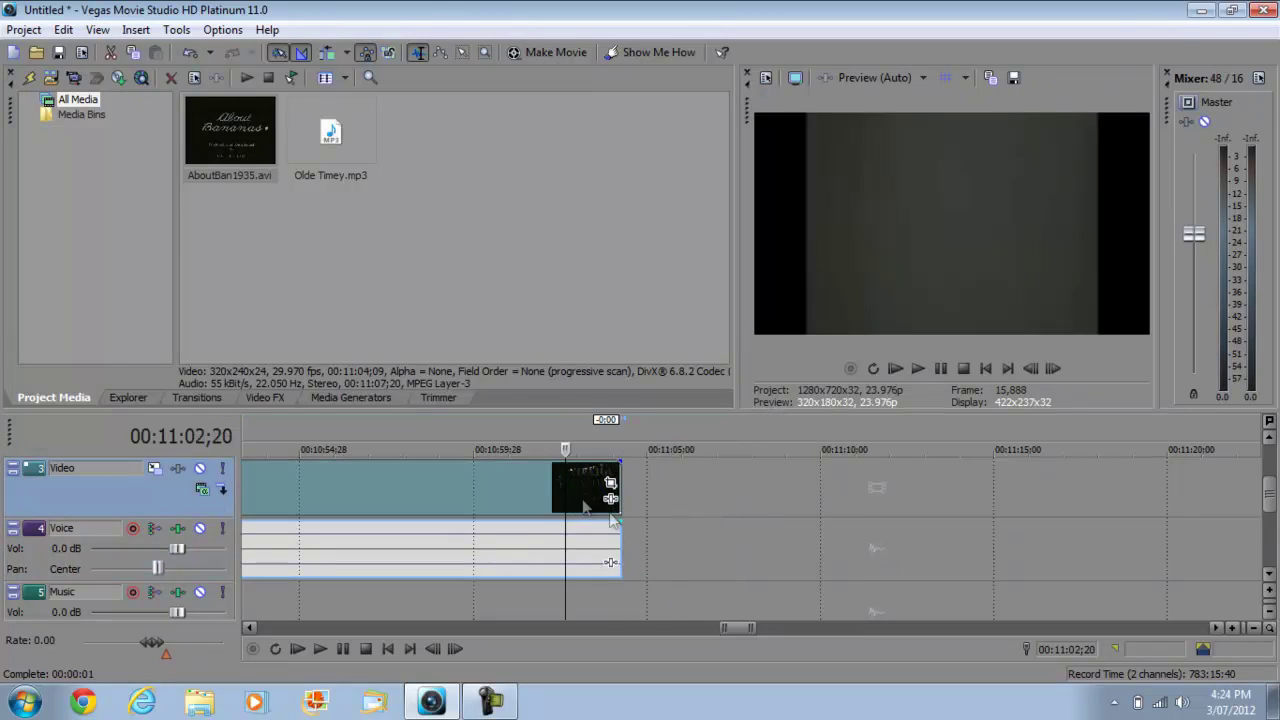
{"action": "left_click_drag", "start_coordinate": [621, 519], "coordinate": [603, 524]}
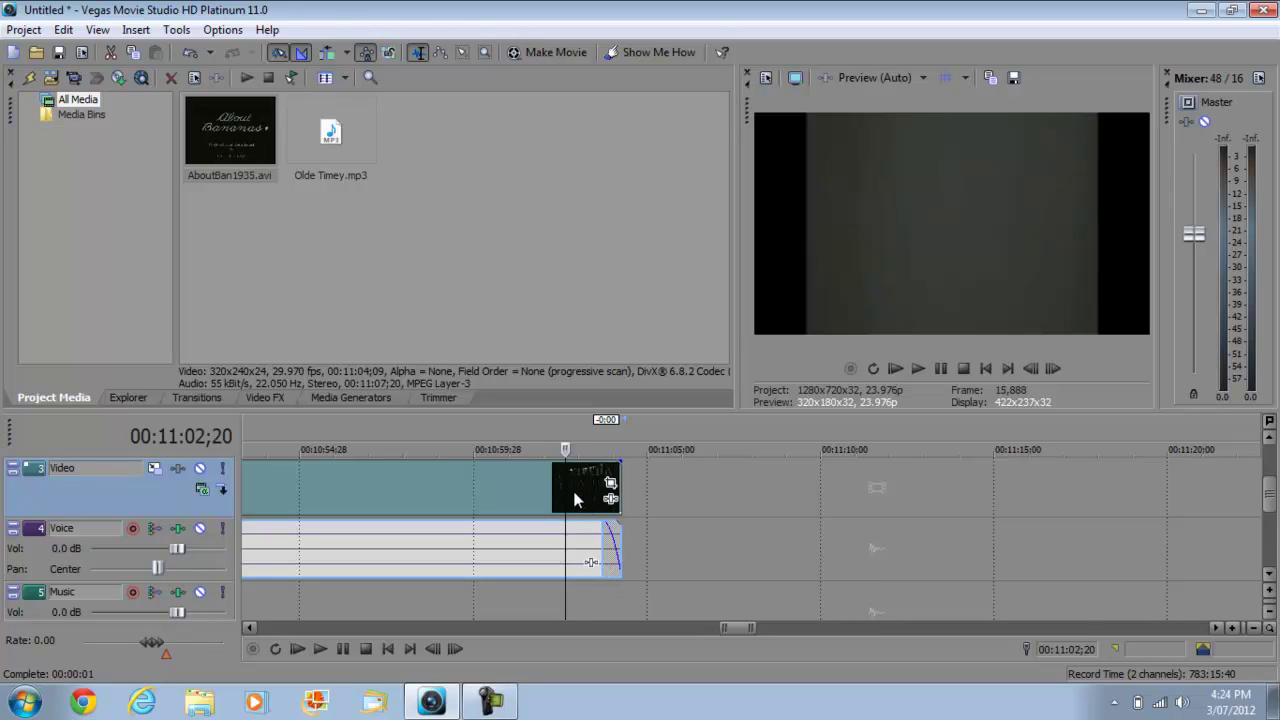
{"action": "key", "text": "space"}
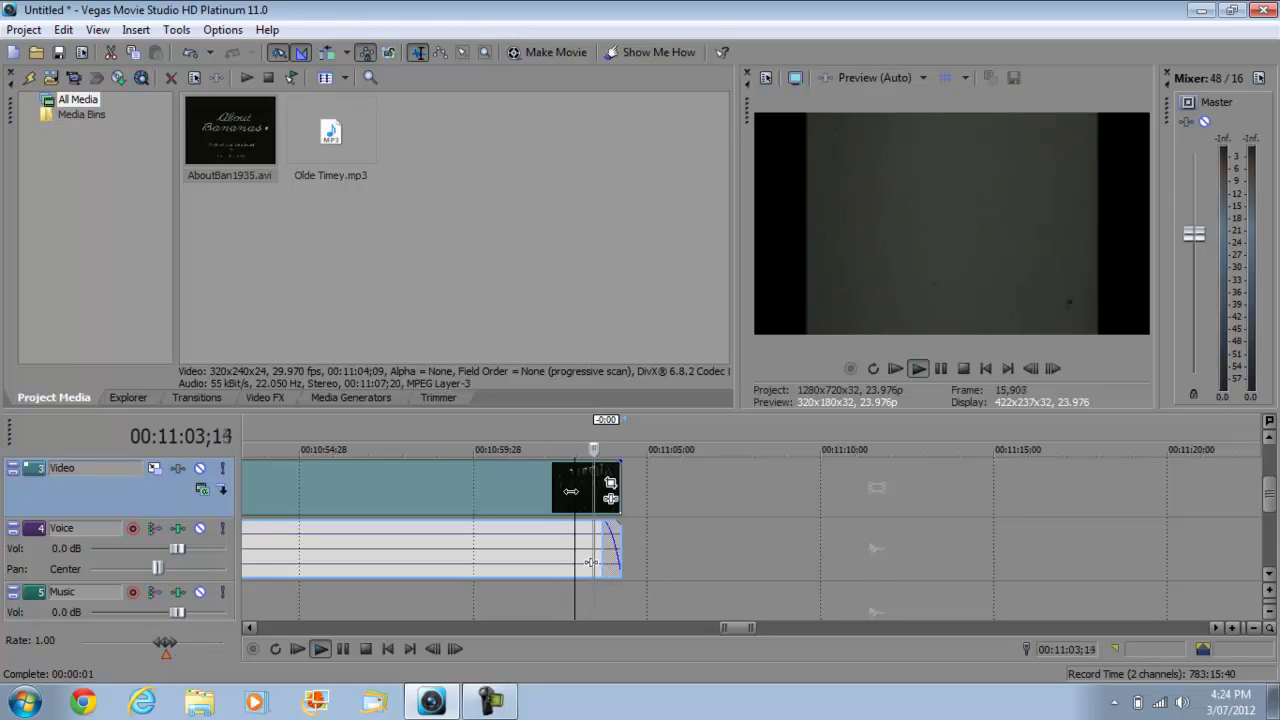
{"action": "key", "text": "Return"}
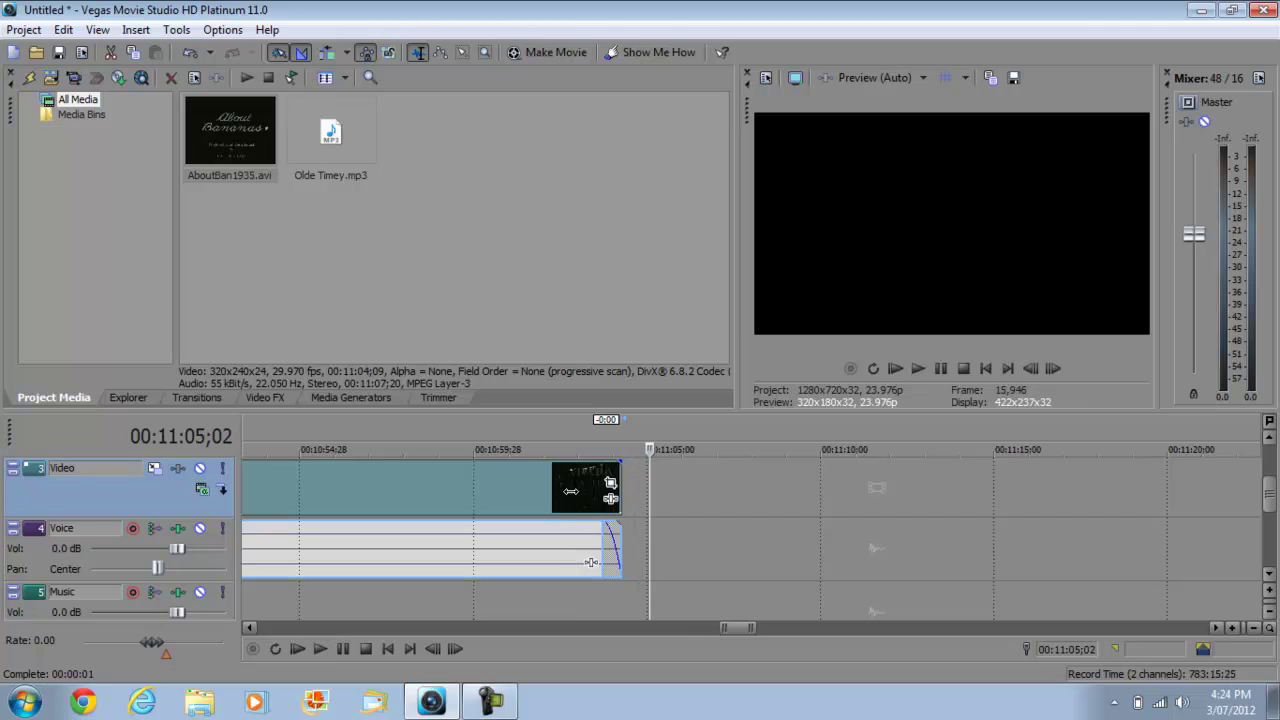
{"action": "scroll", "coordinate": [645, 532], "scroll_direction": "down", "scroll_amount": 5}
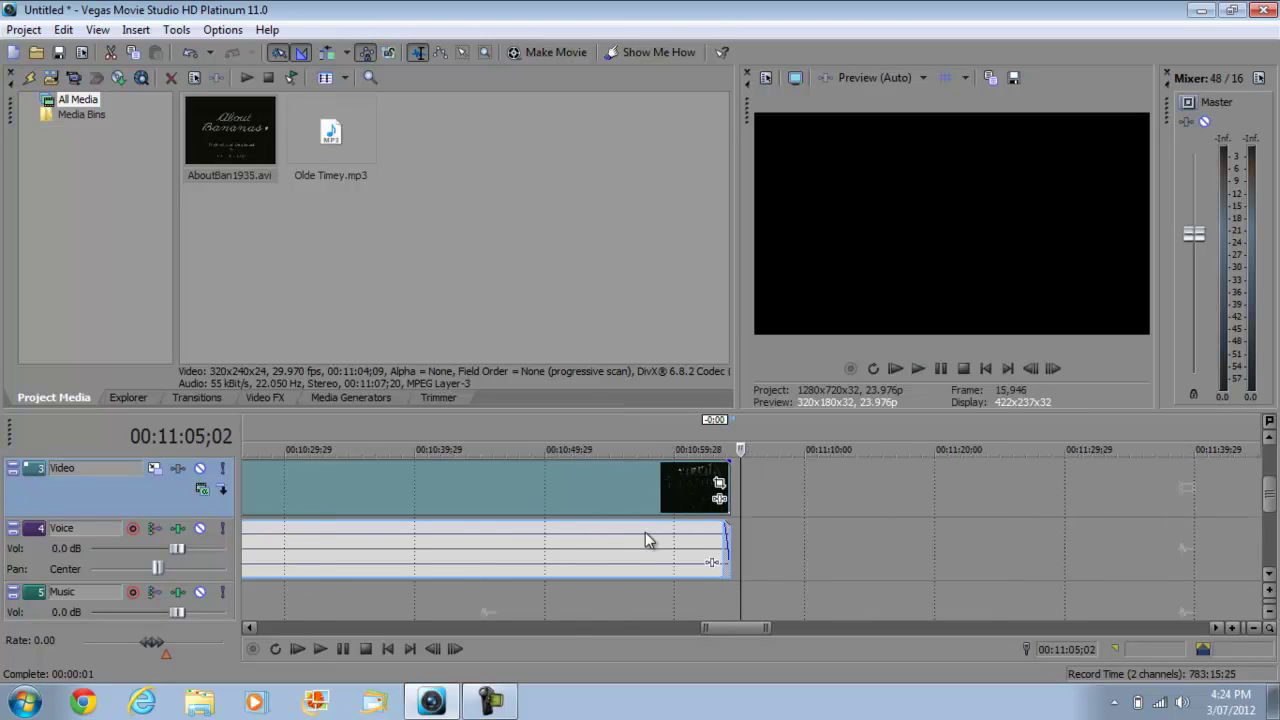
{"action": "scroll", "coordinate": [645, 532], "scroll_direction": "down", "scroll_amount": 5}
{"action": "left_click", "coordinate": [985, 368]}
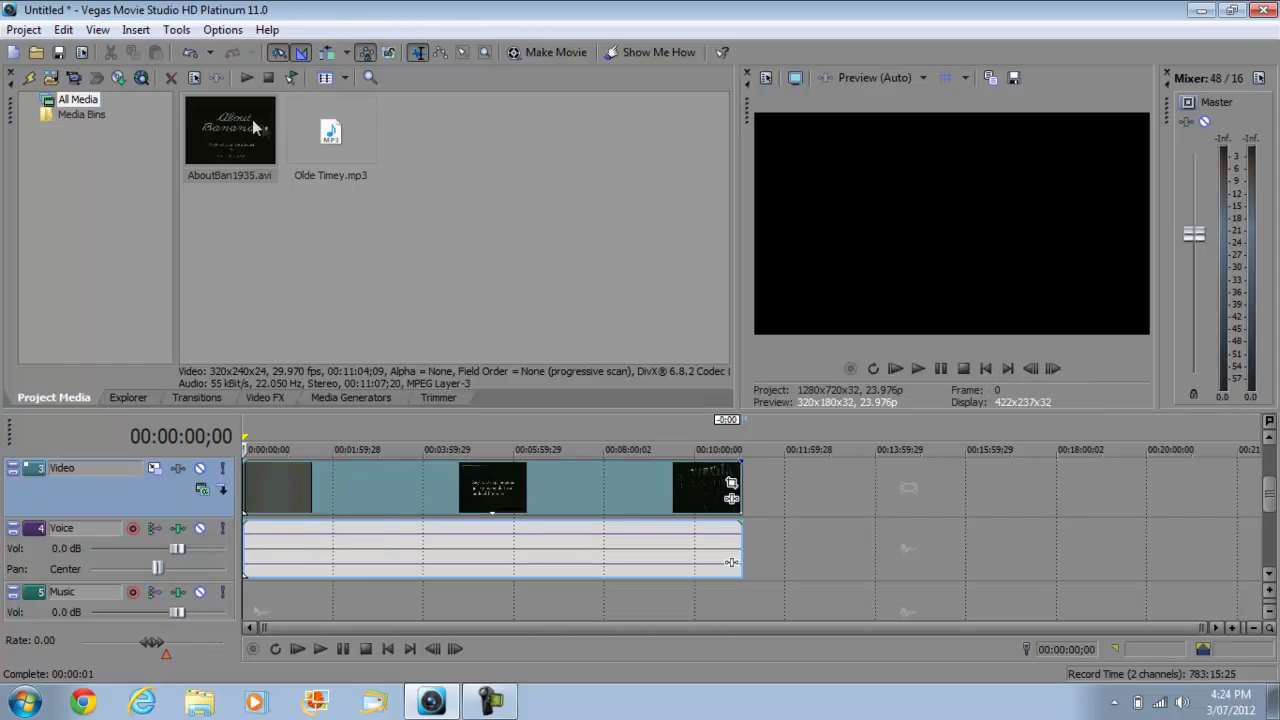
- Overlap a second AboutBan1935.avi copy on the first's end with a one-second crossfade
{"action": "left_click_drag", "start_coordinate": [255, 127], "coordinate": [781, 501]}
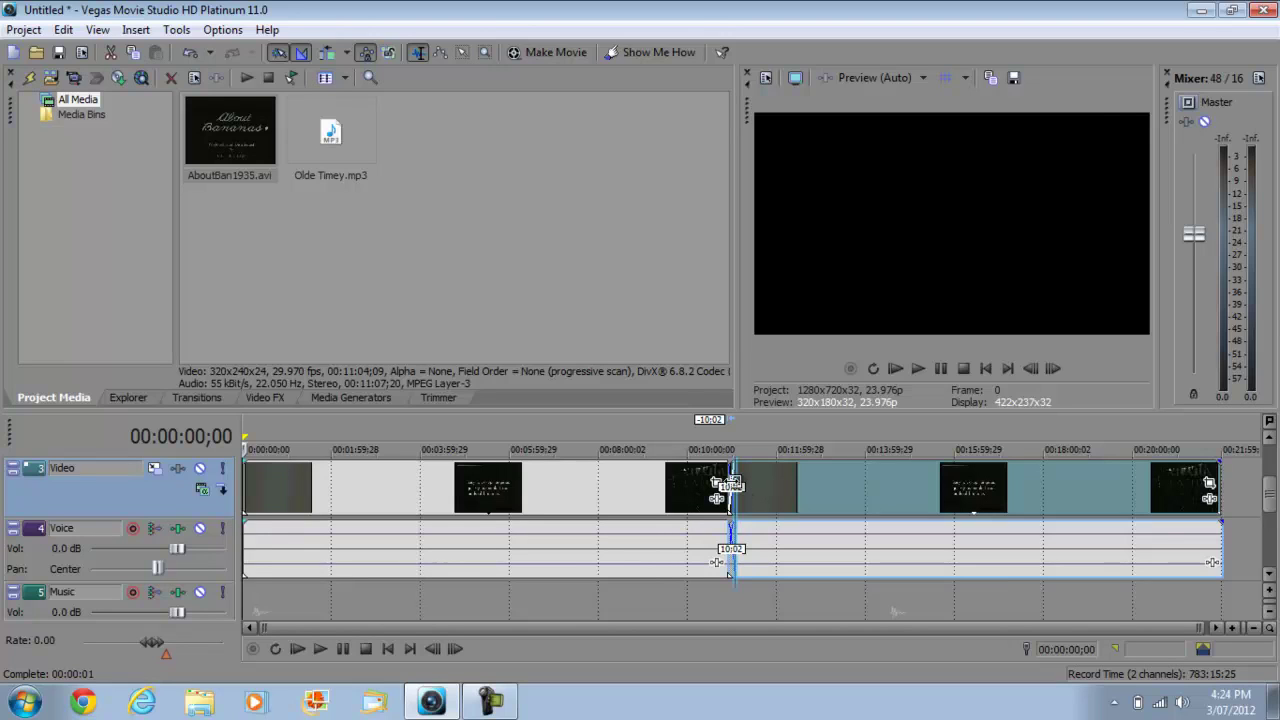
{"action": "left_click", "coordinate": [731, 484]}
{"action": "scroll", "coordinate": [735, 486], "scroll_direction": "up", "scroll_amount": 5}
{"action": "scroll", "coordinate": [800, 500], "scroll_direction": "up", "scroll_amount": 5}
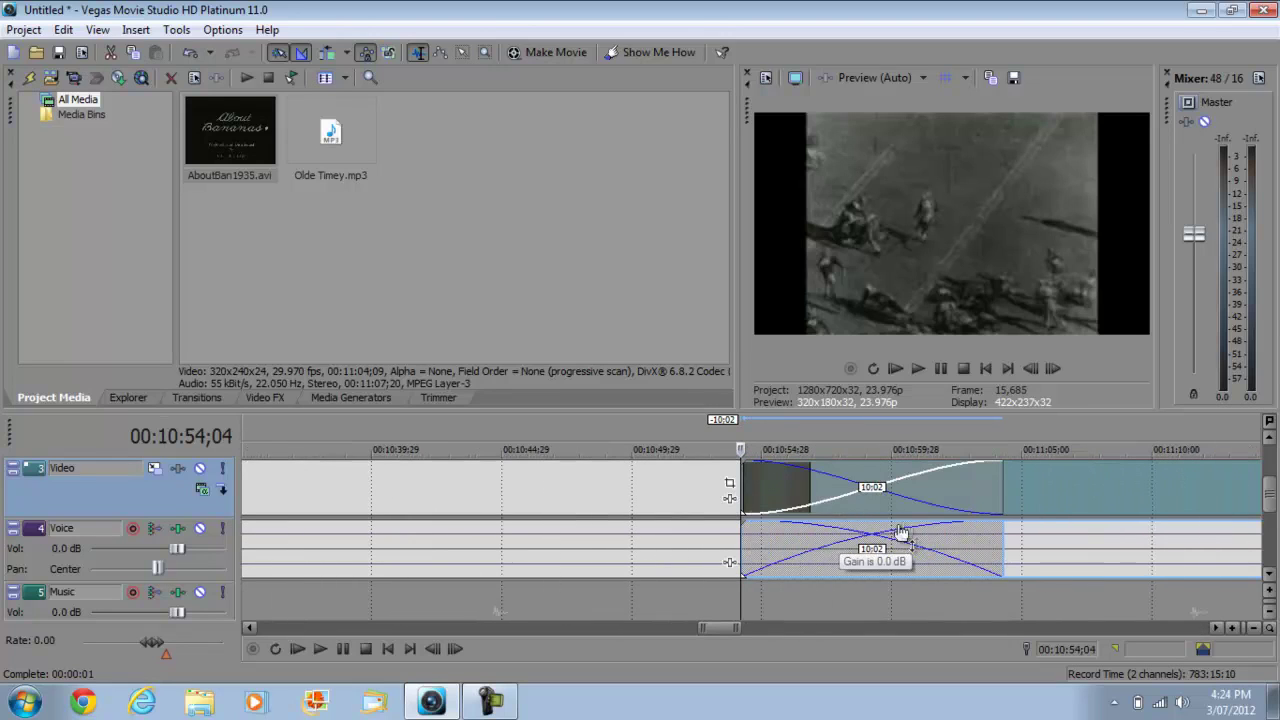
{"action": "left_click_drag", "start_coordinate": [1048, 495], "coordinate": [1232, 495]}
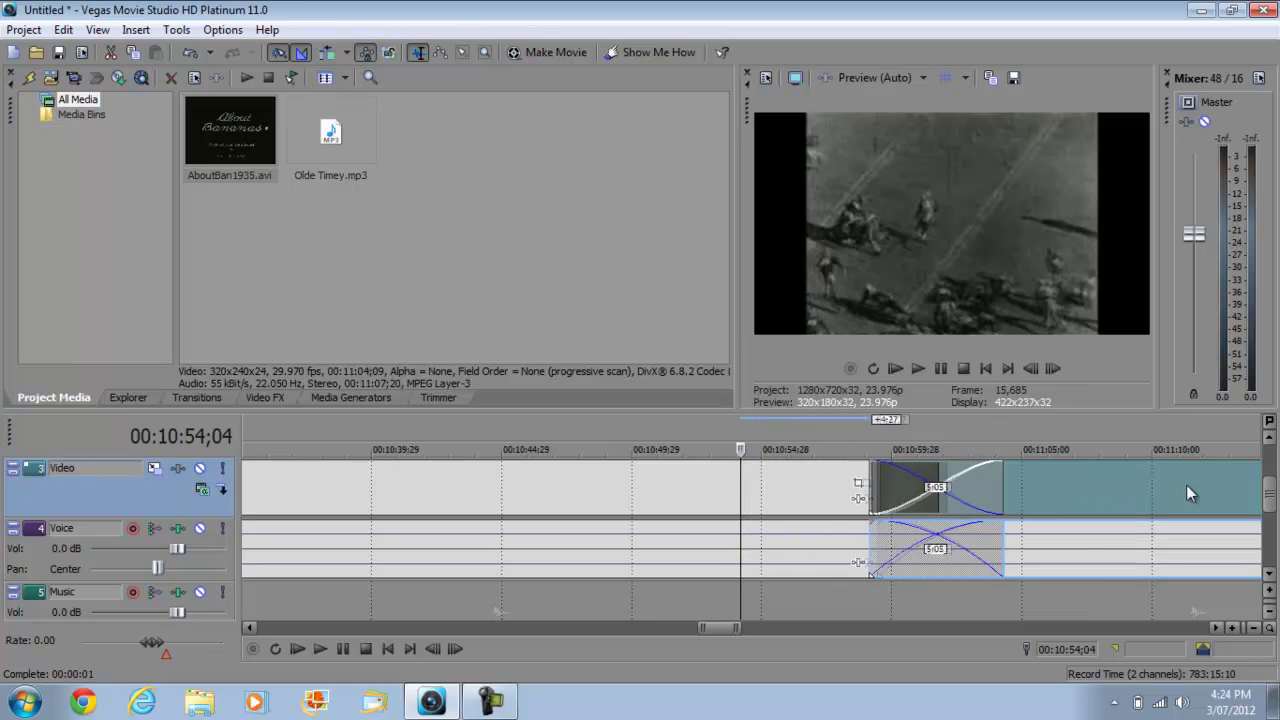
{"action": "left_click_drag", "start_coordinate": [1232, 495], "coordinate": [1162, 490]}
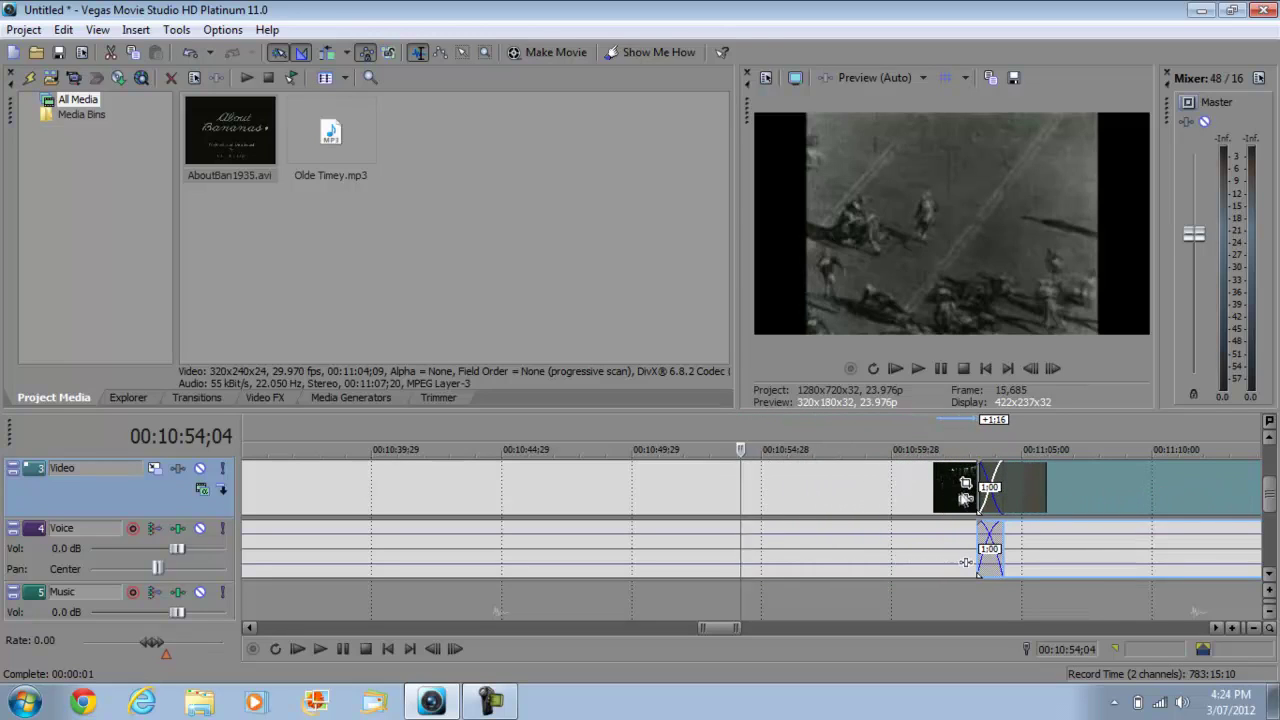
- Play through the crossfade between the two copies to check it
{"action": "left_click", "coordinate": [956, 495]}
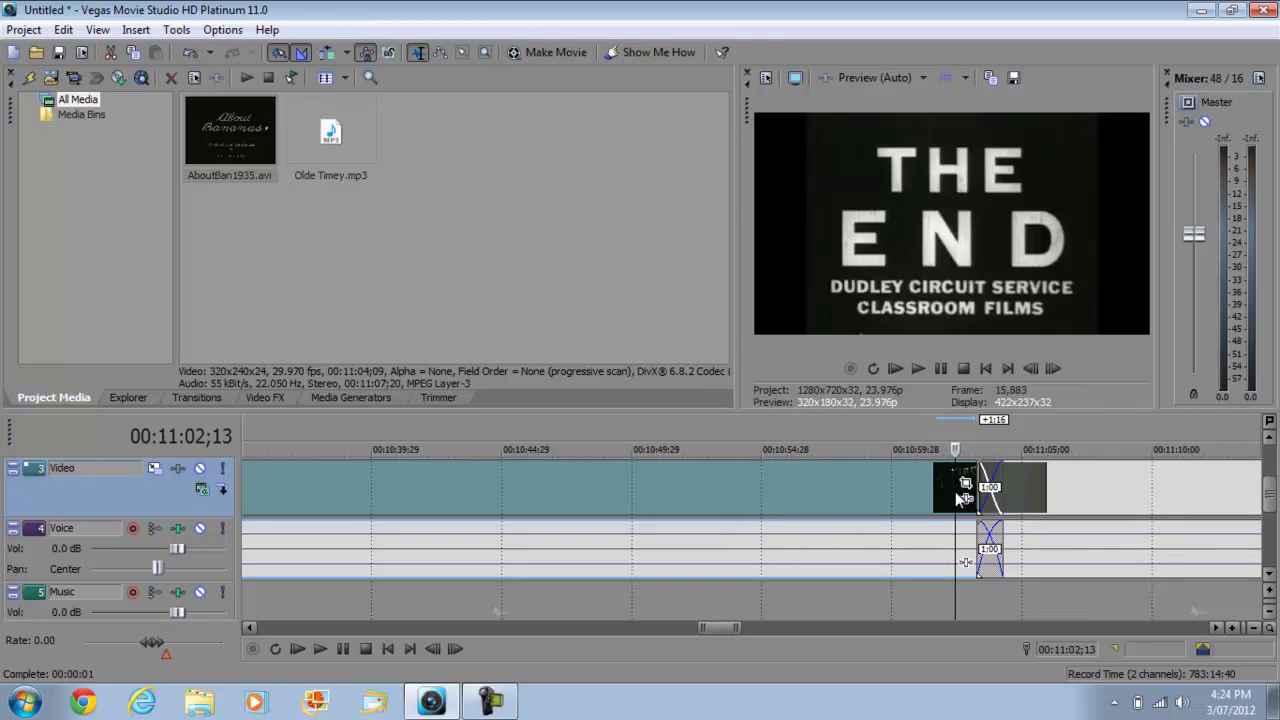
{"action": "left_click", "coordinate": [914, 368]}
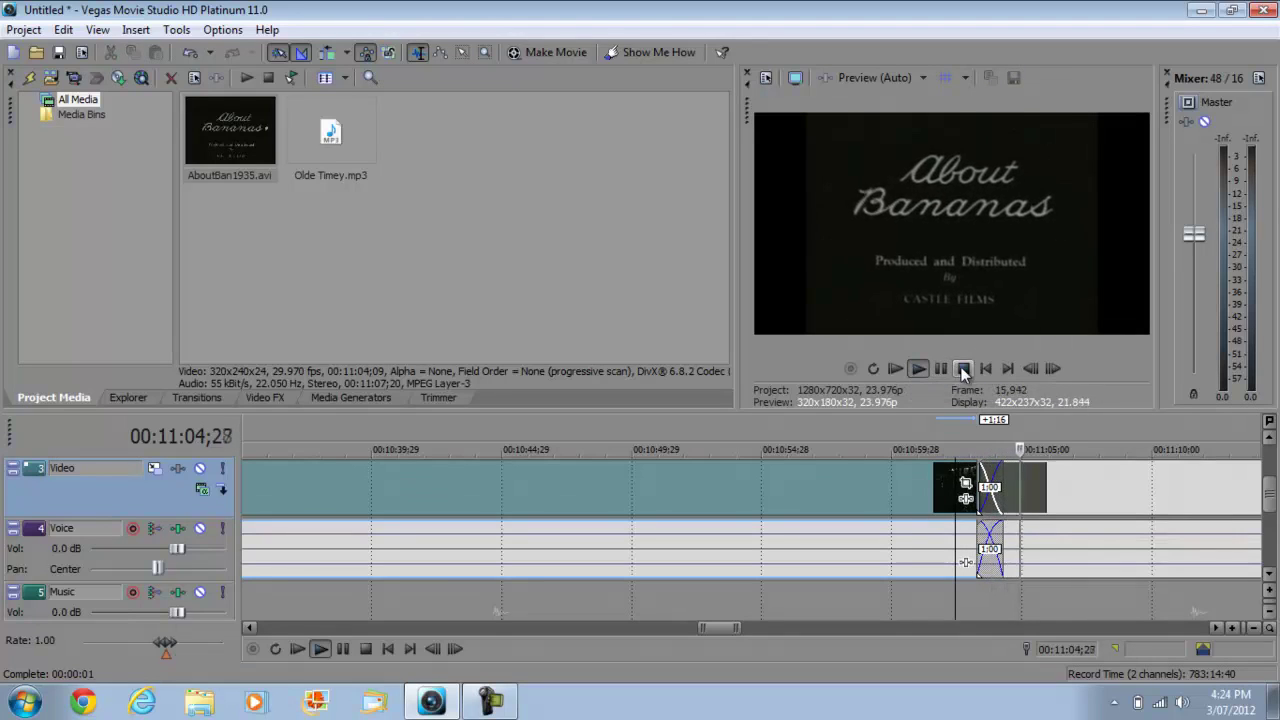
{"action": "left_click", "coordinate": [963, 368]}
{"action": "scroll", "coordinate": [879, 603], "scroll_direction": "down", "scroll_amount": 3}
{"action": "scroll", "coordinate": [879, 603], "scroll_direction": "down", "scroll_amount": 3}
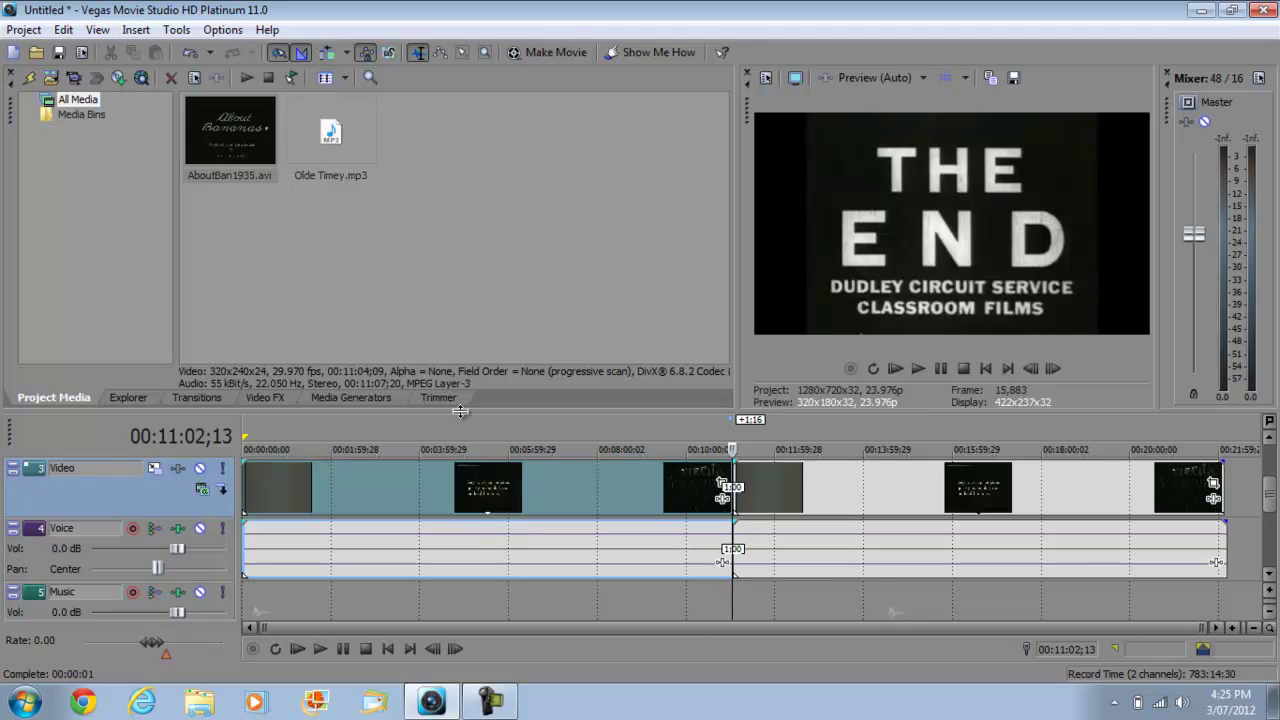